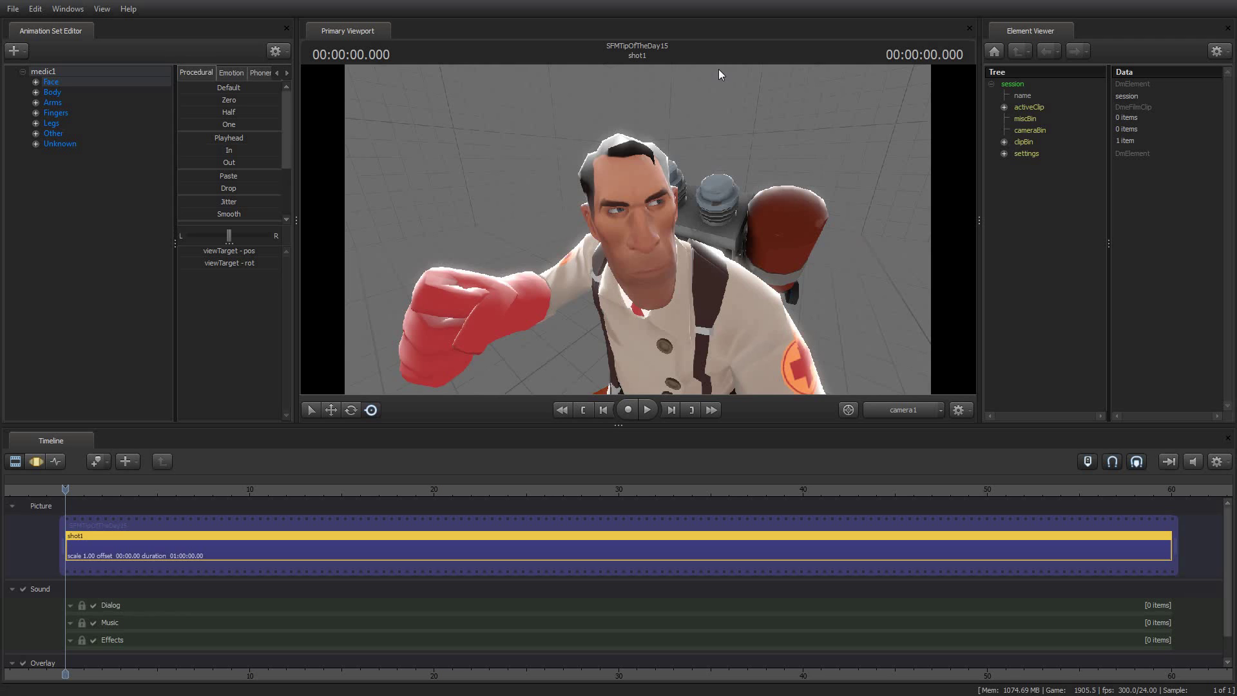
Create an animation set for the existing camera1 element.
{"action": "left_click_drag", "start_coordinate": [729, 115], "coordinate": [736, 137]}
{"action": "left_click_drag", "start_coordinate": [660, 207], "coordinate": [670, 205]}
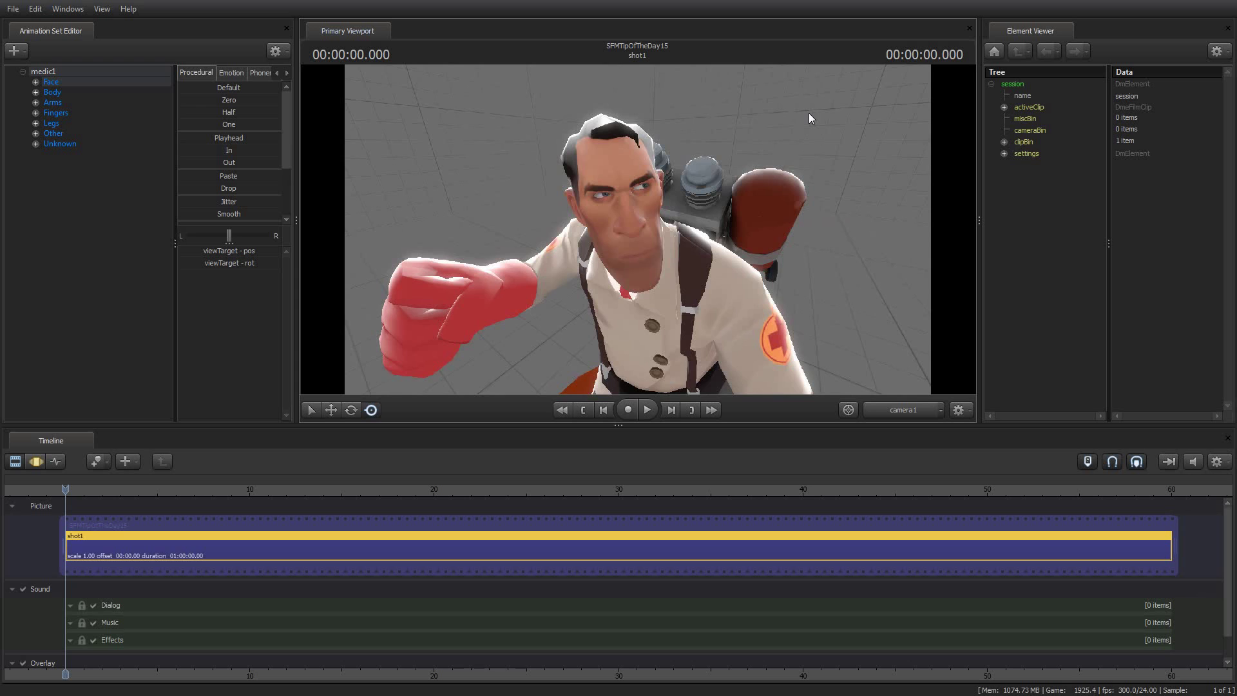
{"action": "left_click", "coordinate": [26, 51]}
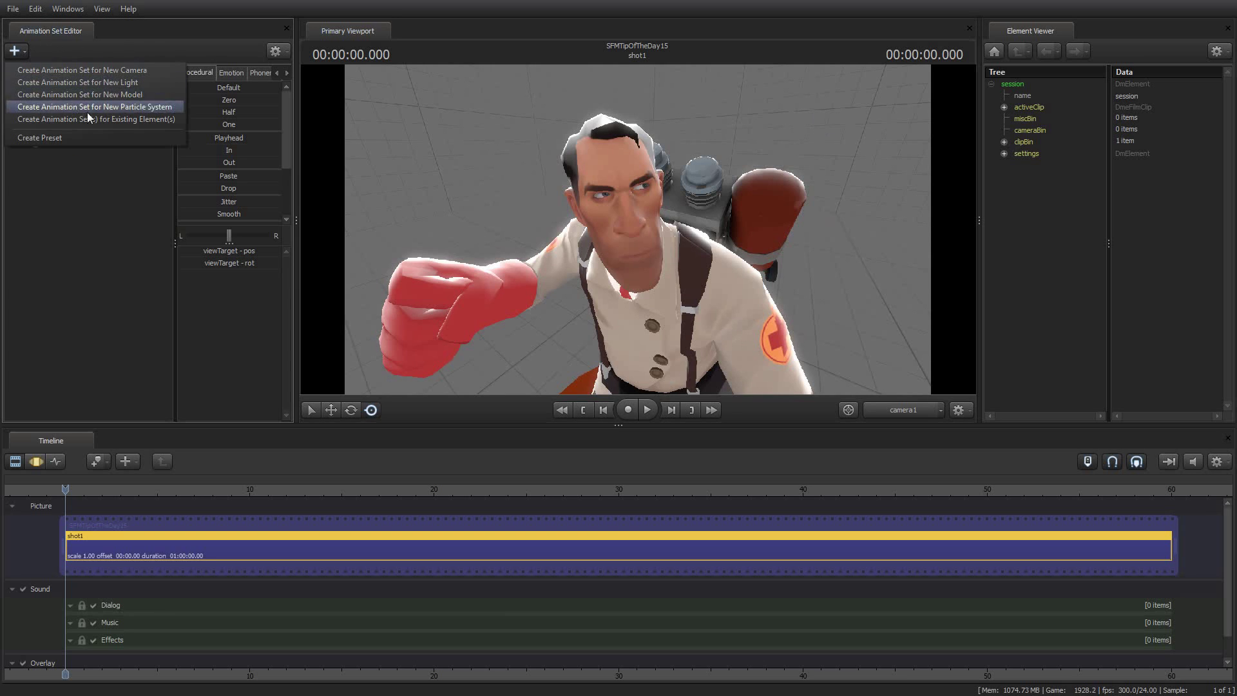
{"action": "left_click", "coordinate": [103, 120]}
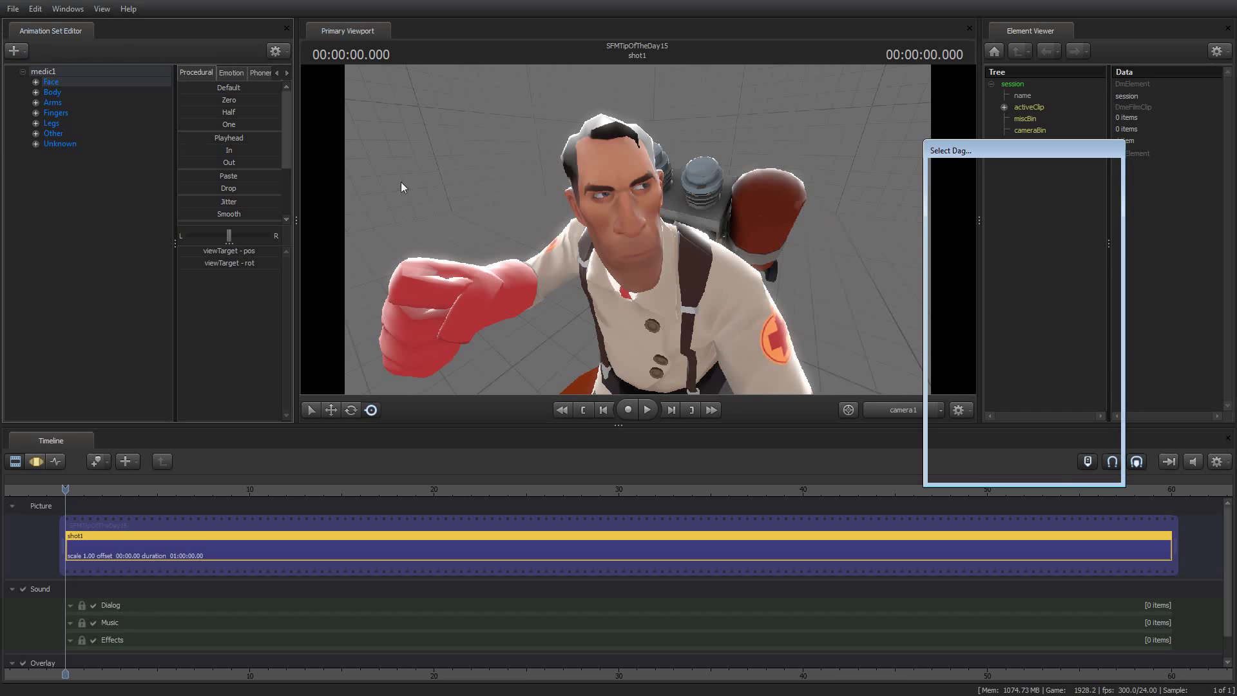
{"action": "left_click", "coordinate": [976, 182]}
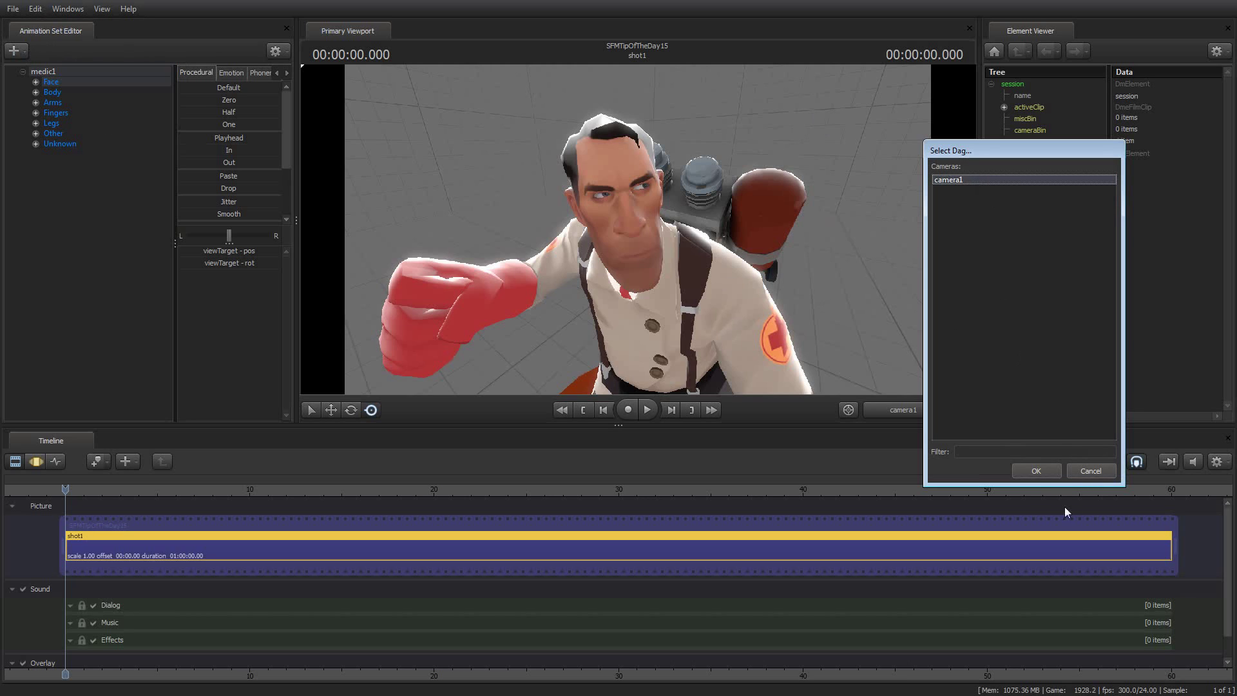
{"action": "left_click", "coordinate": [1036, 471]}
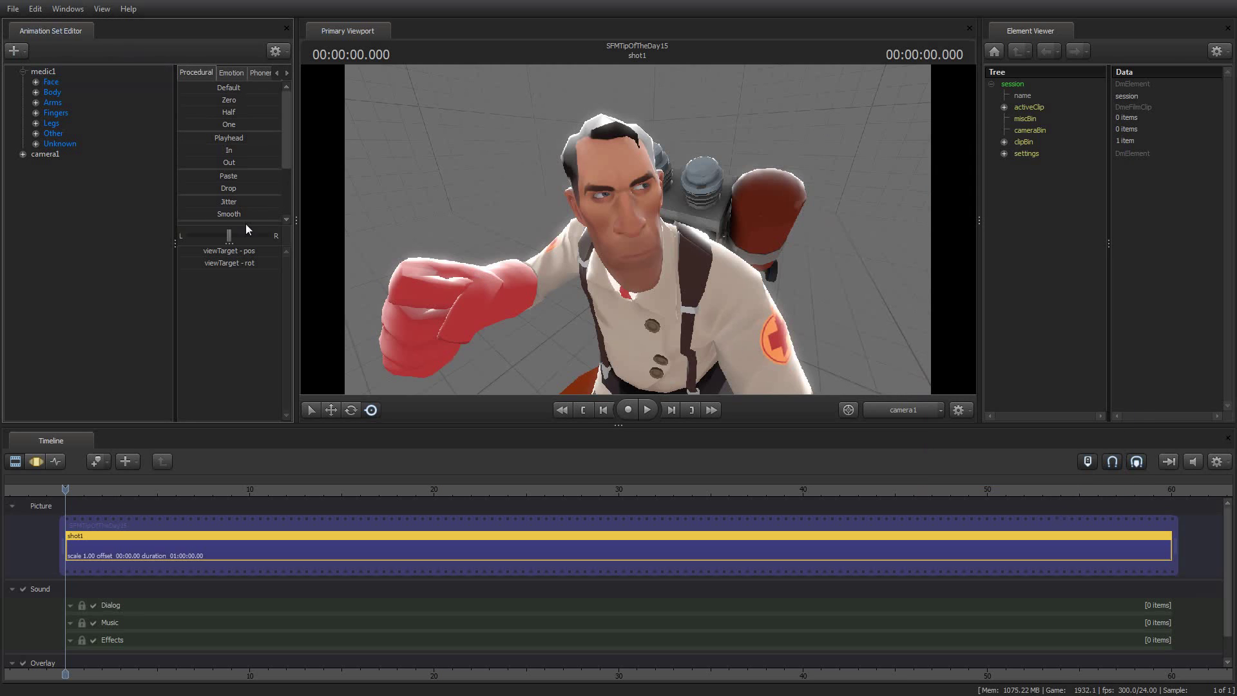
Expand camera1's controls and the medic's Face and Eyes groups, and select the viewTarget control.
{"action": "left_click", "coordinate": [23, 154]}
{"action": "left_click", "coordinate": [36, 165]}
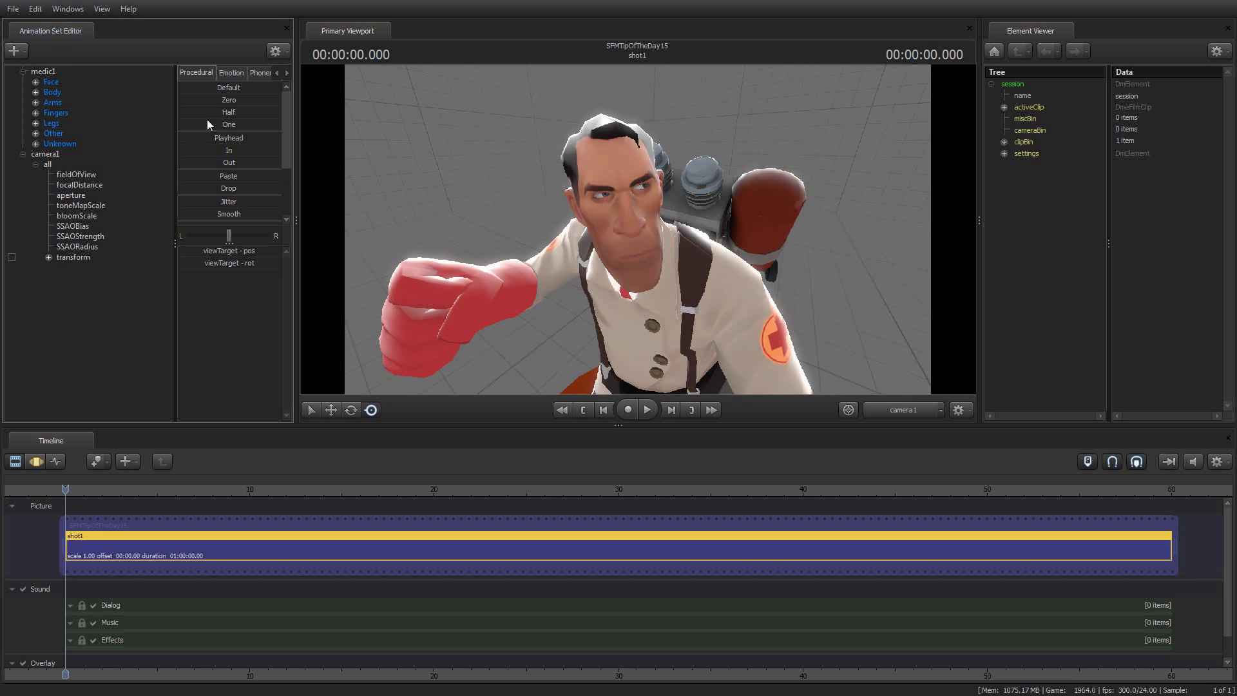
{"action": "left_click", "coordinate": [36, 91]}
{"action": "left_click", "coordinate": [36, 82]}
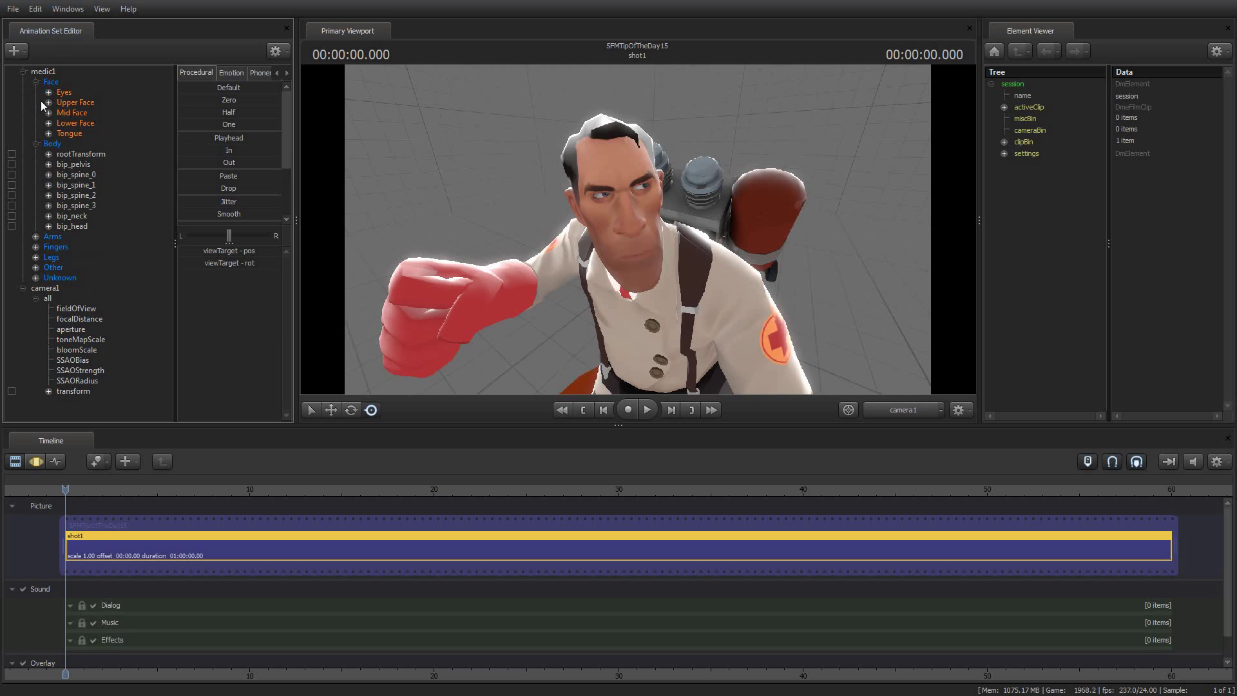
{"action": "left_click", "coordinate": [48, 92]}
{"action": "left_click", "coordinate": [86, 143]}
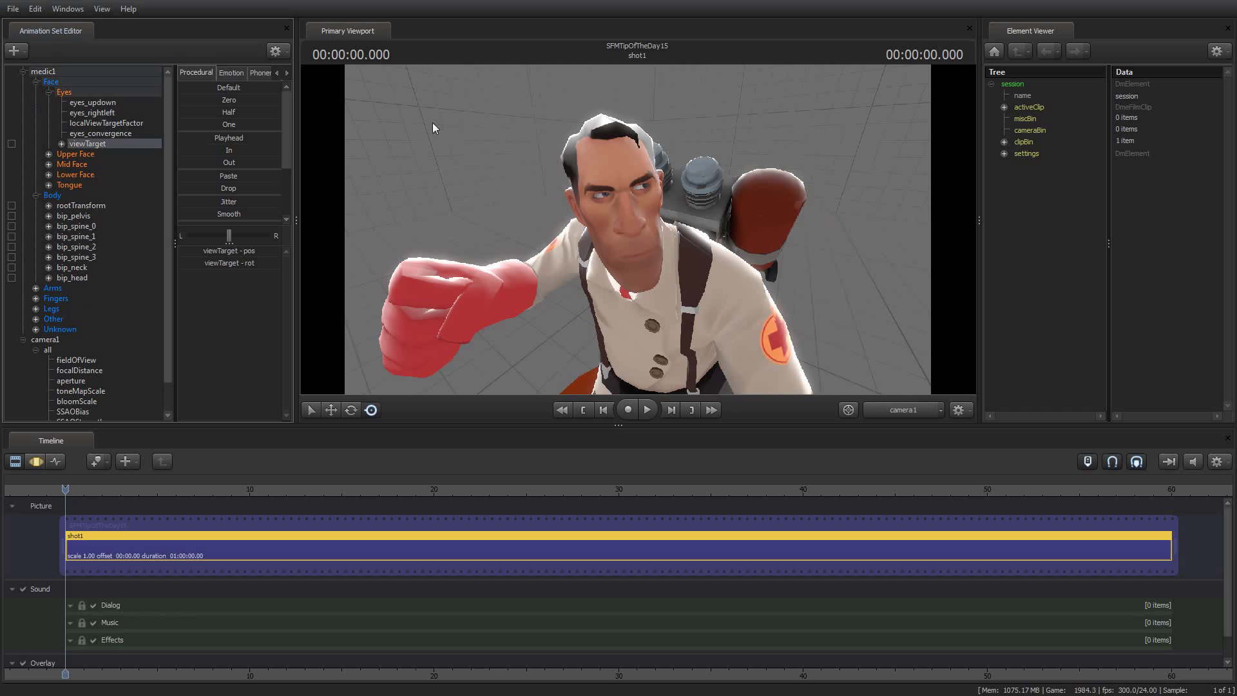
Collapse the medic's Body group and lock viewTarget to camera1's transform.
{"action": "scroll", "coordinate": [170, 115], "scroll_direction": "down", "scroll_amount": 1}
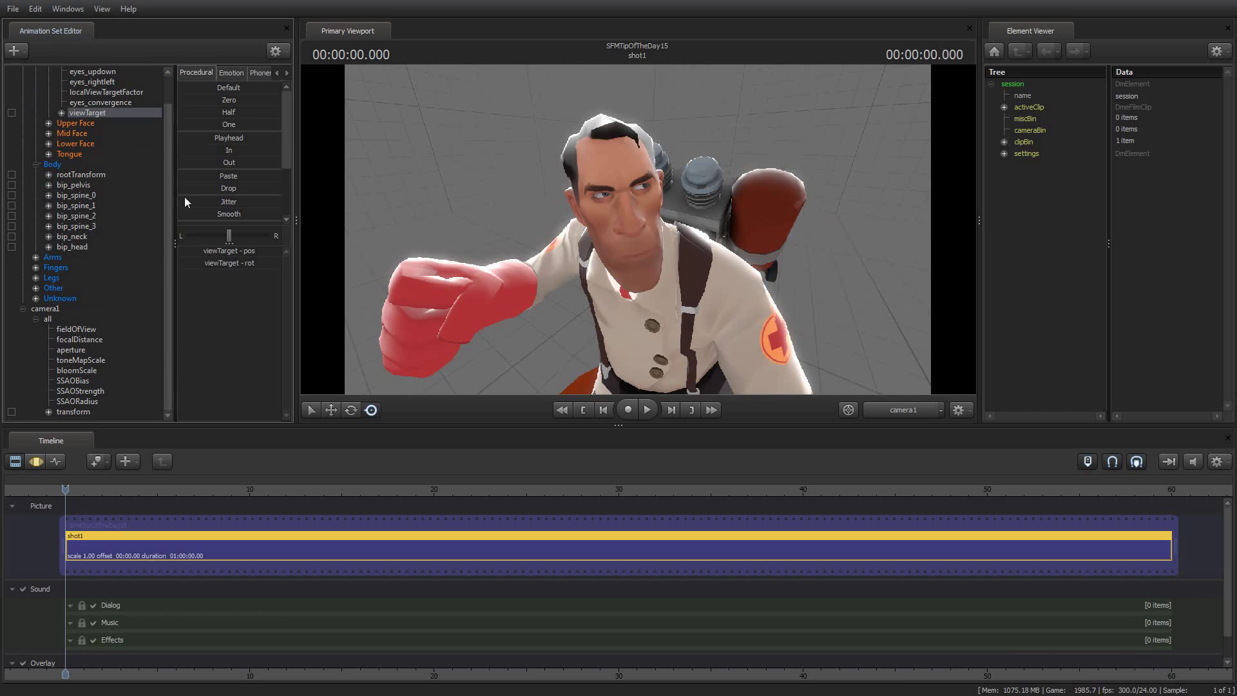
{"action": "left_click", "coordinate": [71, 412]}
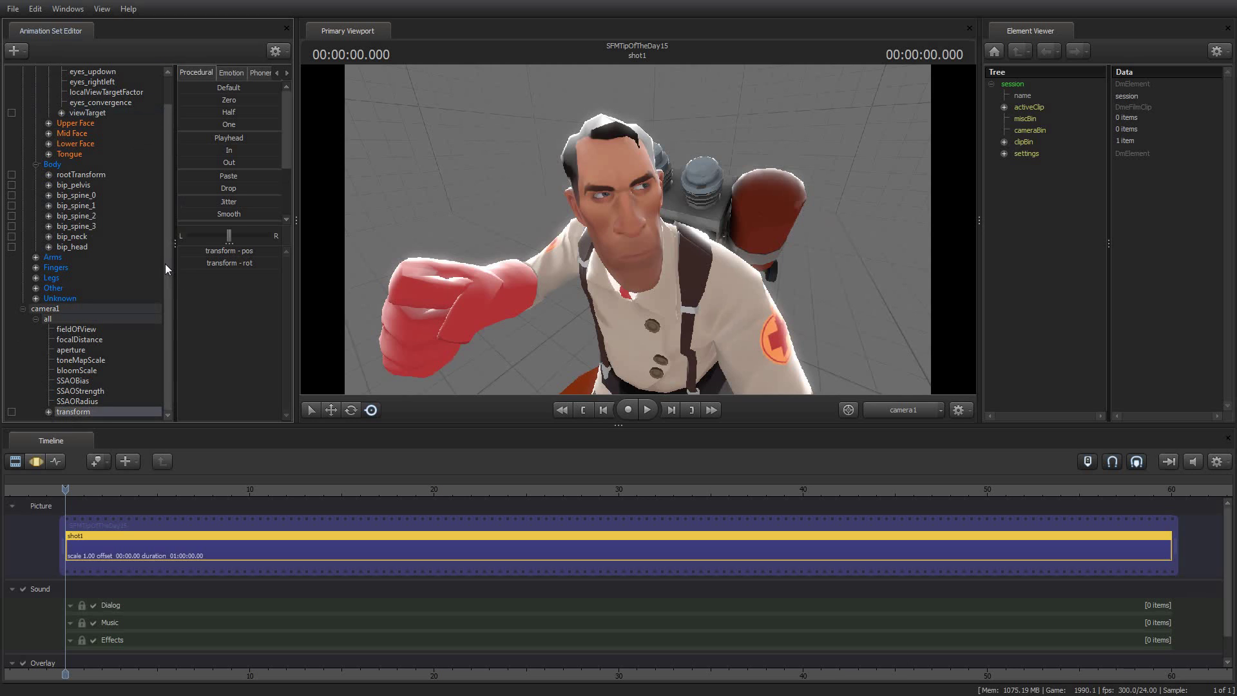
{"action": "left_click", "coordinate": [36, 165]}
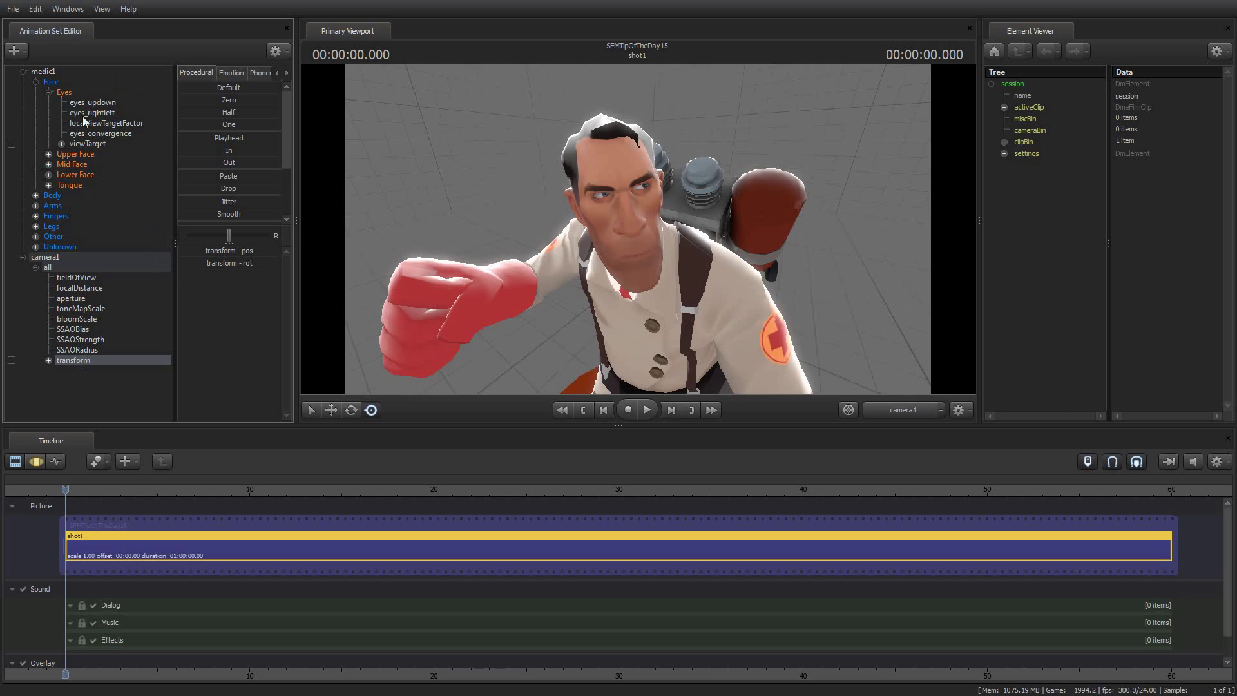
{"action": "left_click_drag", "start_coordinate": [58, 362], "coordinate": [78, 146]}
Select the whole camera1 animation set, switch to the Motion Editor and move the camera around the medic.
{"action": "left_click", "coordinate": [60, 257]}
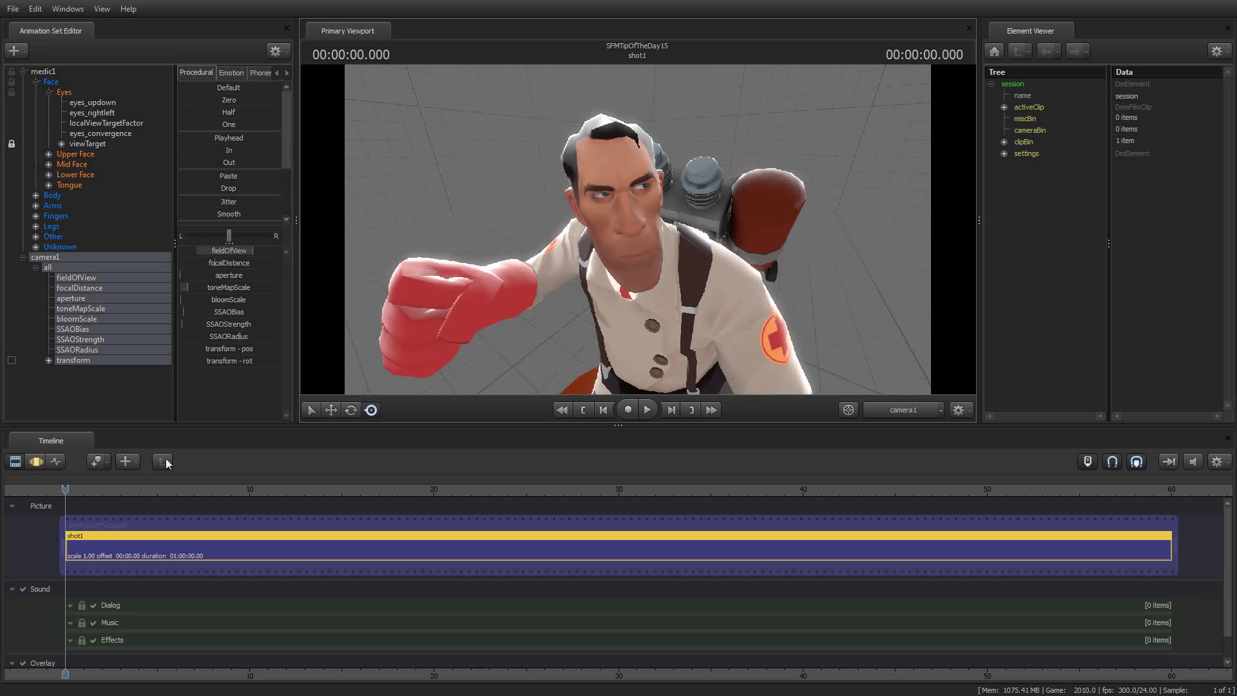
{"action": "left_click", "coordinate": [37, 461]}
{"action": "left_click_drag", "start_coordinate": [636, 230], "coordinate": [647, 229]}
{"action": "key", "text": "a"}
{"action": "key", "text": "d"}
{"action": "key", "text": "a"}
{"action": "right_click_drag", "start_coordinate": [617, 232], "coordinate": [681, 229]}
{"action": "left_click_drag", "start_coordinate": [637, 230], "coordinate": [649, 243]}
{"action": "right_click_drag", "start_coordinate": [694, 229], "coordinate": [697, 230]}
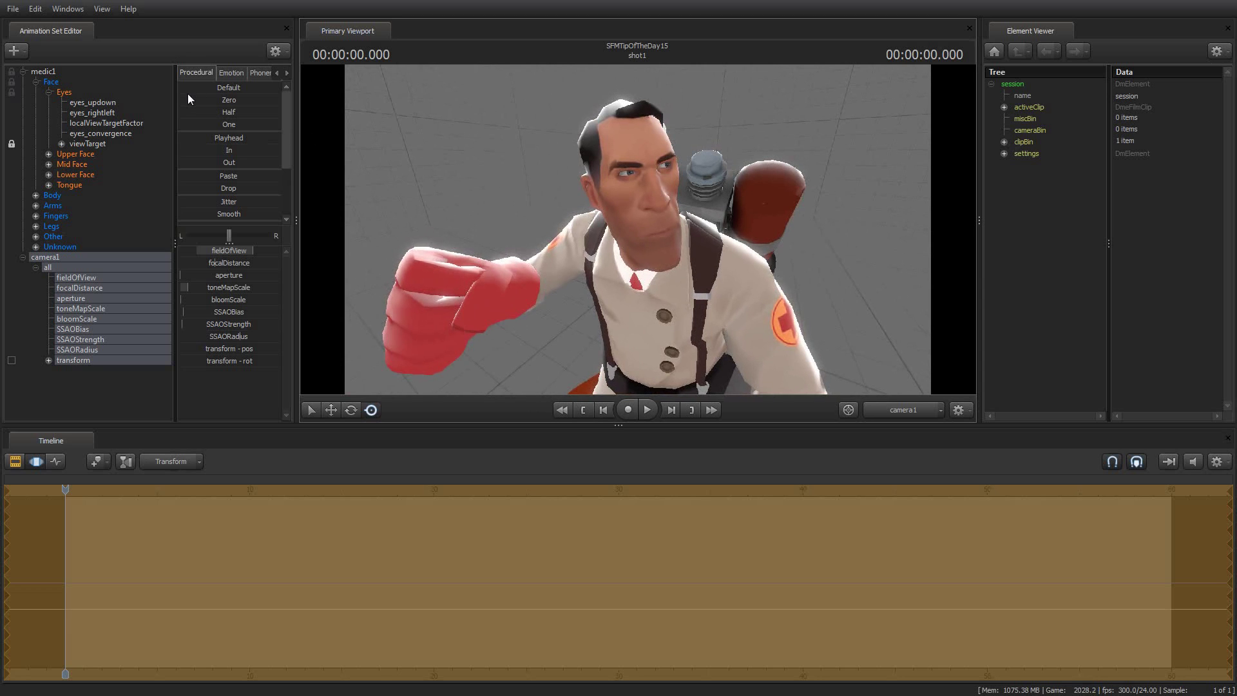
Select the medic's viewTarget, switch back to camera1 and reframe the shot with the medic left of centre.
{"action": "mouse_move", "coordinate": [183, 87]}
{"action": "left_mouse_down"}
{"action": "mouse_move", "coordinate": [277, 89]}
{"action": "mouse_move", "coordinate": [175, 91]}
{"action": "left_mouse_up"}
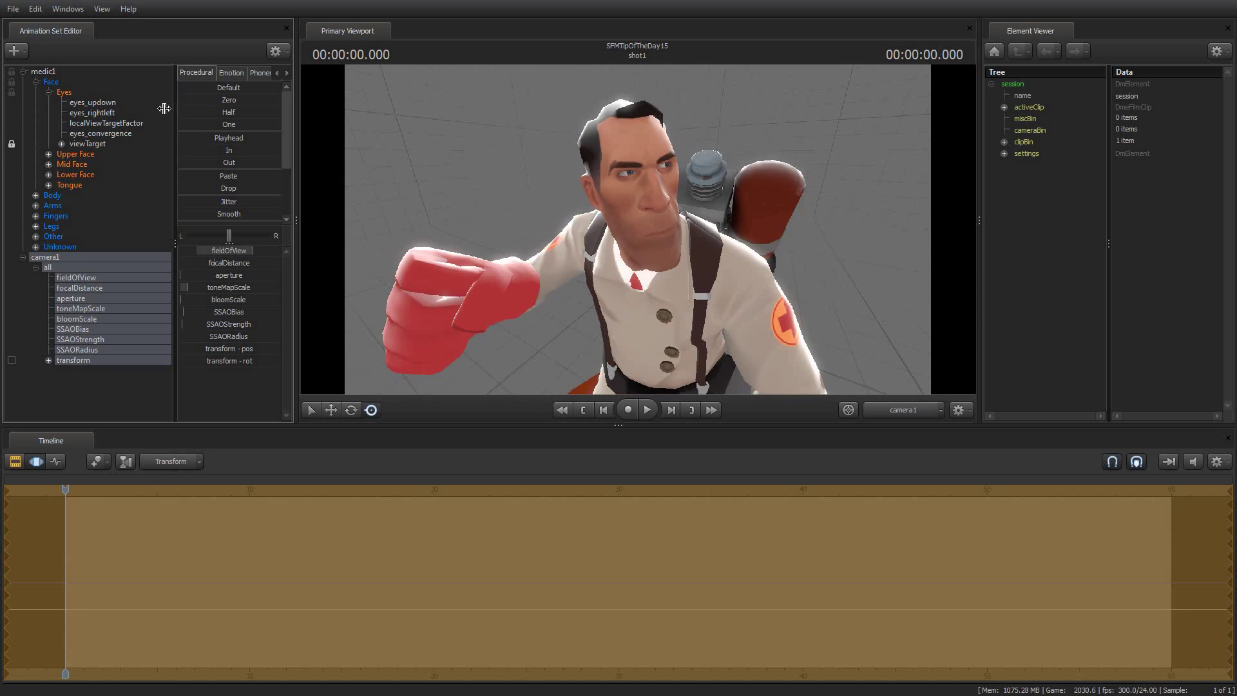
{"action": "left_click", "coordinate": [79, 141]}
{"action": "left_click_drag", "start_coordinate": [183, 88], "coordinate": [309, 101]}
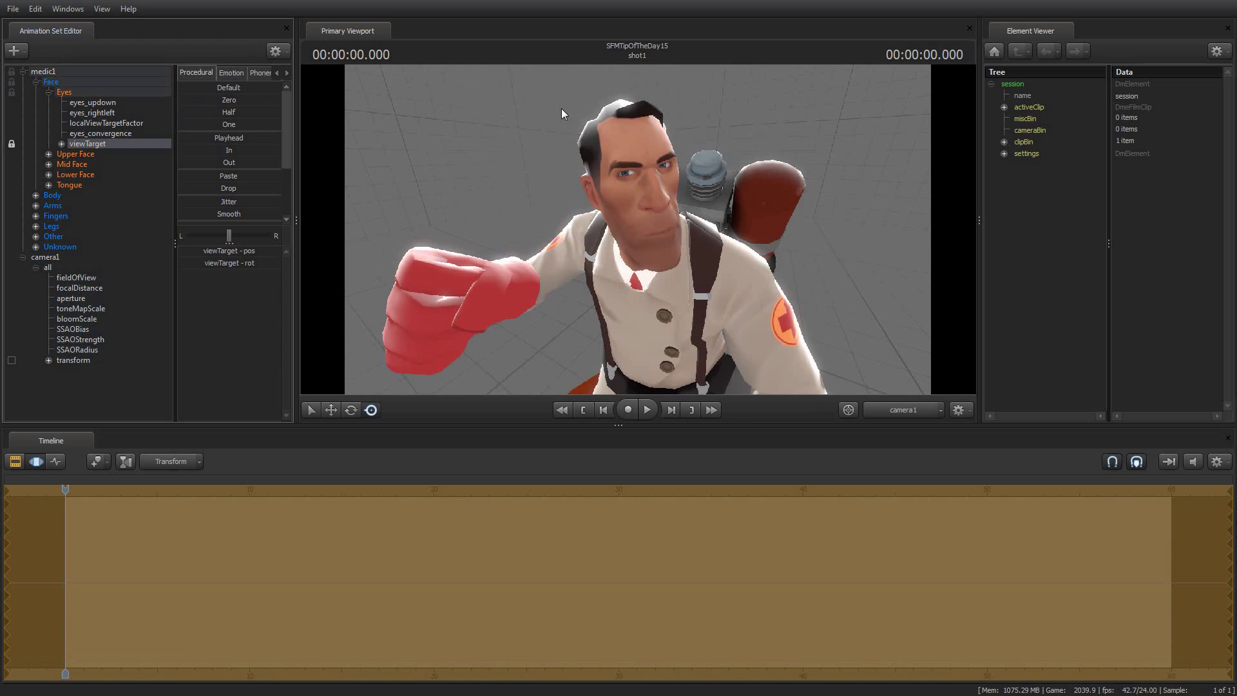
{"action": "left_click", "coordinate": [41, 257]}
{"action": "left_click_drag", "start_coordinate": [702, 110], "coordinate": [663, 115]}
{"action": "left_click_drag", "start_coordinate": [741, 117], "coordinate": [653, 222]}
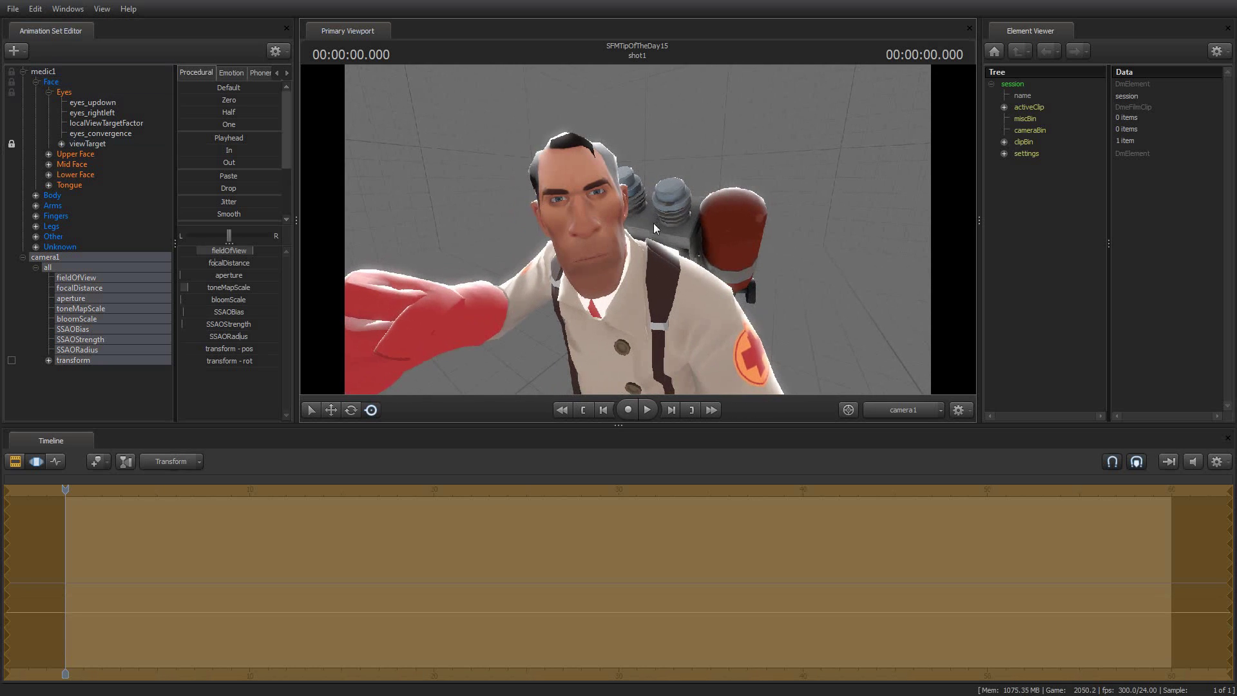
Narrow the time selection to a short span around the playhead near the start of the shot.
{"action": "scroll", "coordinate": [637, 230], "scroll_direction": "up", "scroll_amount": 8}
{"action": "scroll", "coordinate": [637, 230], "scroll_direction": "down", "scroll_amount": 15}
{"action": "scroll", "coordinate": [637, 229], "scroll_direction": "up", "scroll_amount": 10}
{"action": "scroll", "coordinate": [637, 230], "scroll_direction": "down", "scroll_amount": 1}
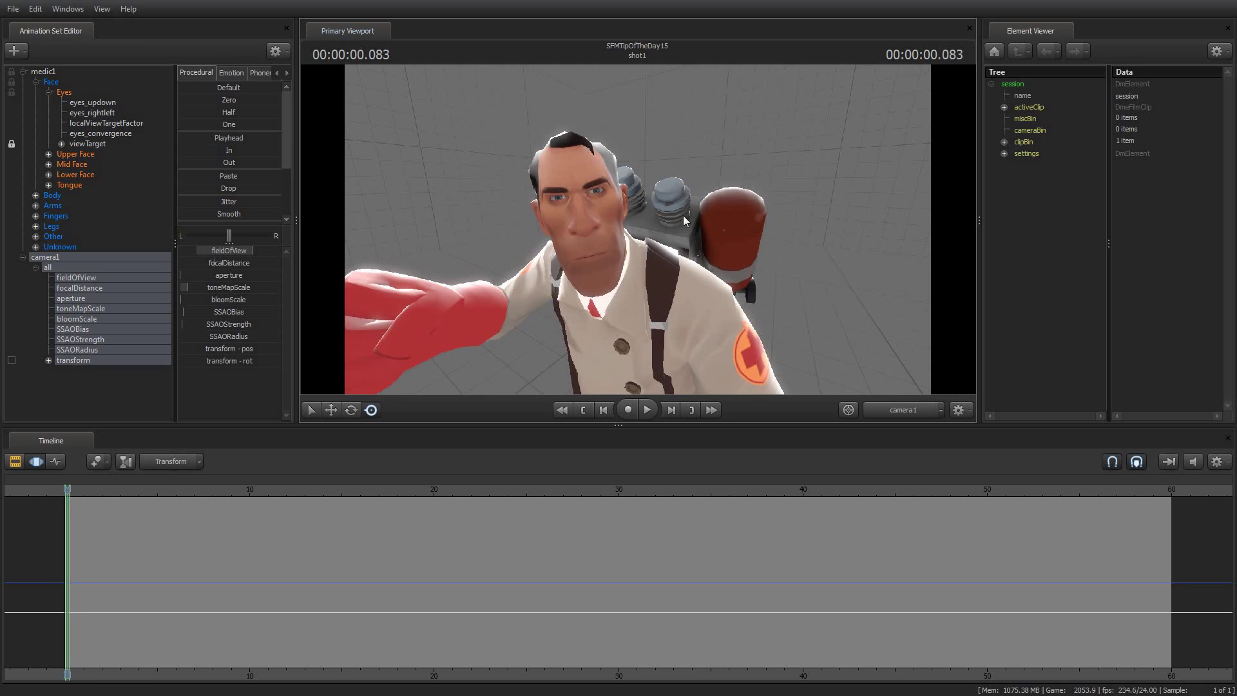
Try moving camera1 around the medic with the narrow time selection.
{"action": "left_click_drag", "start_coordinate": [670, 154], "coordinate": [670, 155]}
{"action": "key", "text": "d"}
{"action": "left_click_drag", "start_coordinate": [638, 229], "coordinate": [319, 255]}
{"action": "key", "text": "d"}
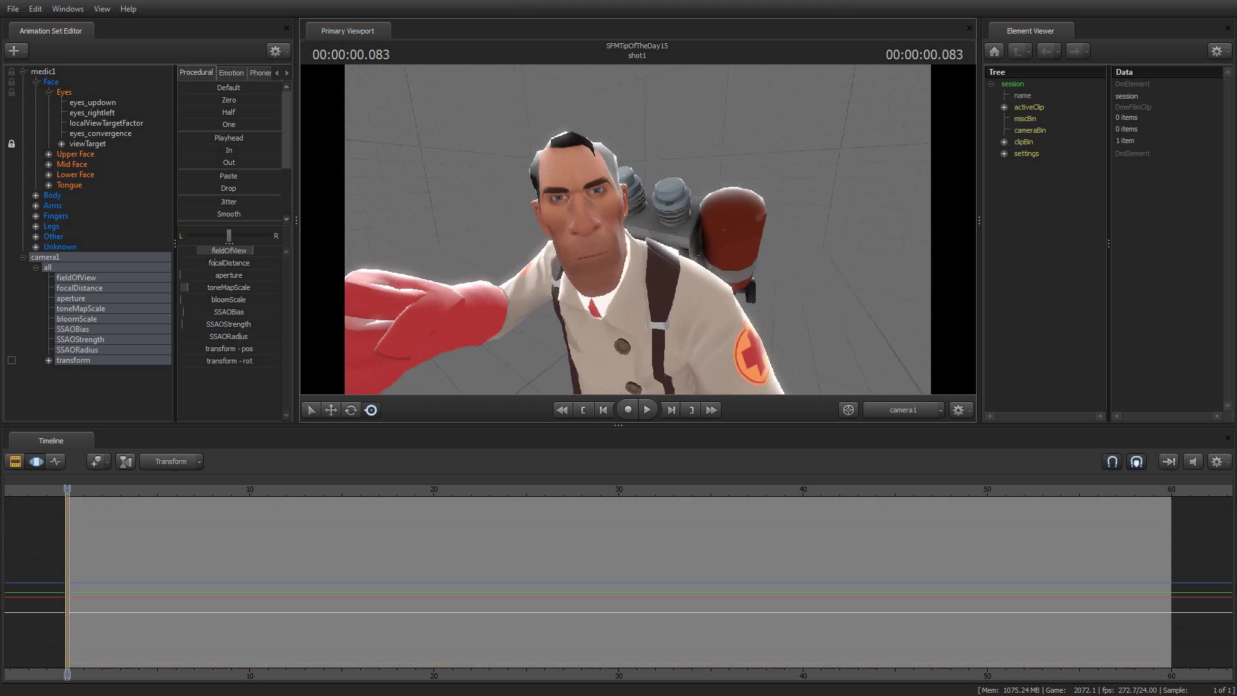
{"action": "key", "text": "a"}
{"action": "key", "text": "d"}
{"action": "key", "text": "x"}
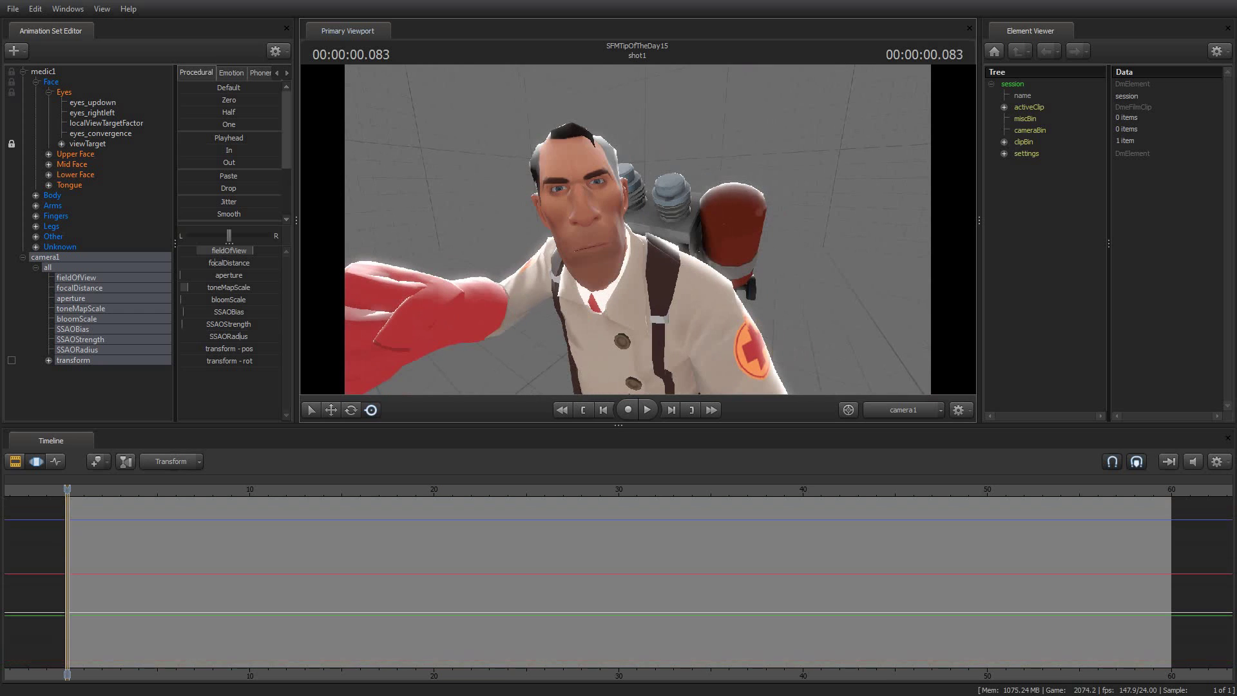
Undo the last camera1 movements.
{"action": "key", "text": "ctrl+z"}
{"action": "key", "text": "ctrl+z"}
{"action": "key", "text": "ctrl+z"}
{"action": "key", "text": "ctrl+z"}
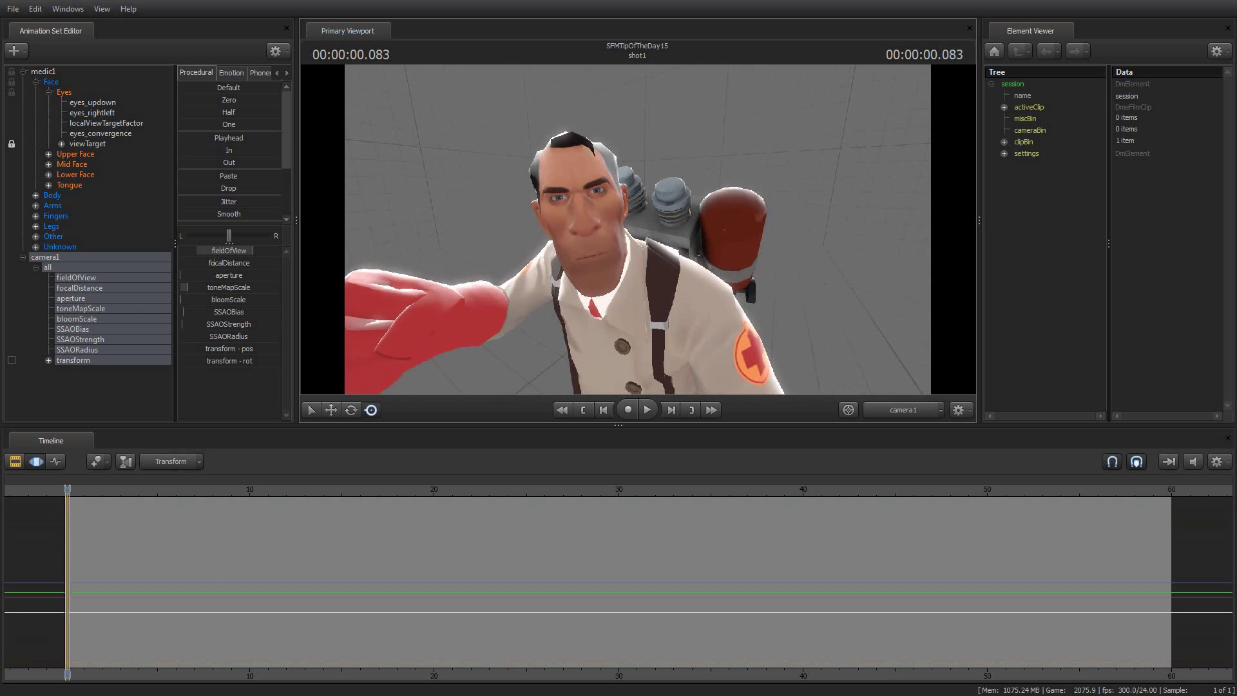
Rotate and shift camera1 to view the medic's face from slightly different angles.
{"action": "left_click_drag", "start_coordinate": [717, 231], "coordinate": [714, 215]}
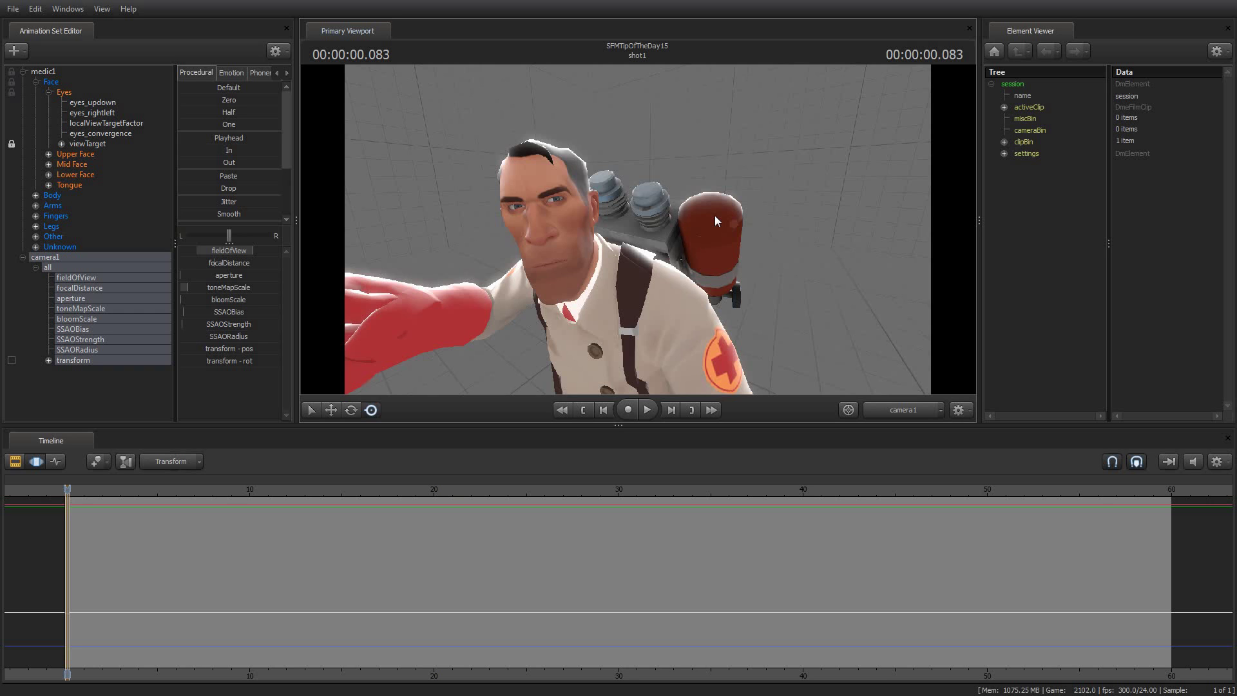
{"action": "left_click_drag", "start_coordinate": [711, 199], "coordinate": [637, 229]}
{"action": "left_click_drag", "start_coordinate": [701, 138], "coordinate": [706, 144]}
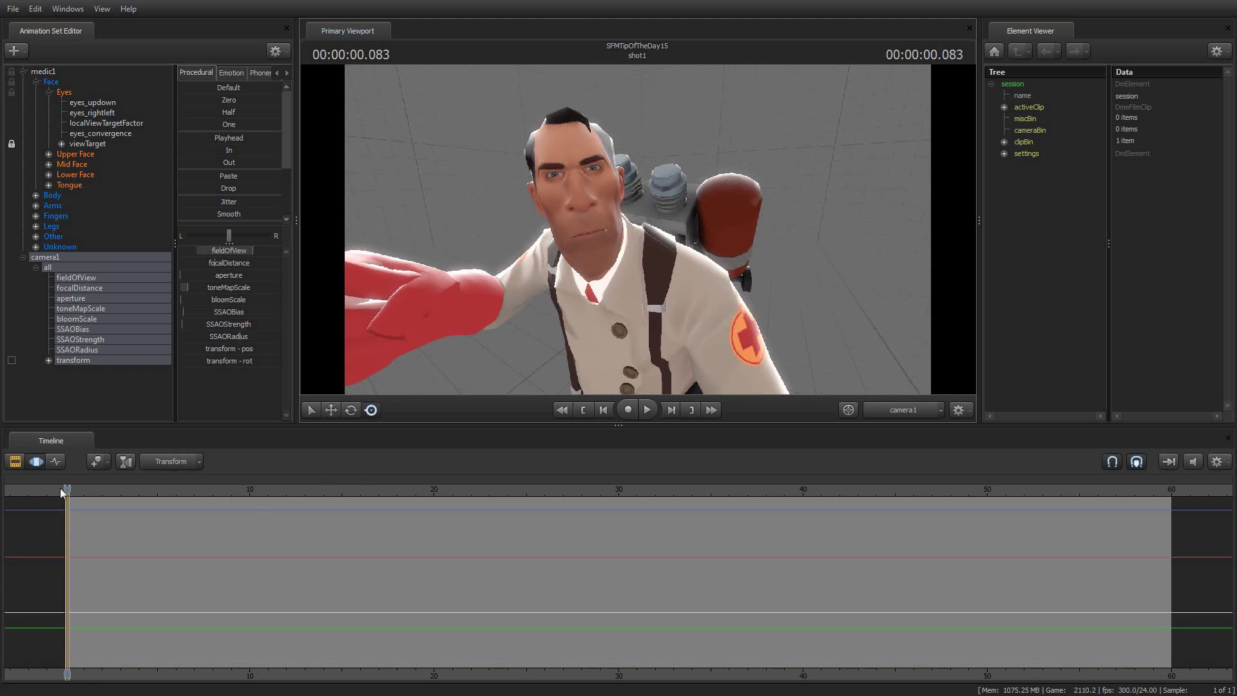
Switch to the Clip Editor and back to the Motion Editor, and move camera1 around to the medic's side.
{"action": "left_click", "coordinate": [15, 461]}
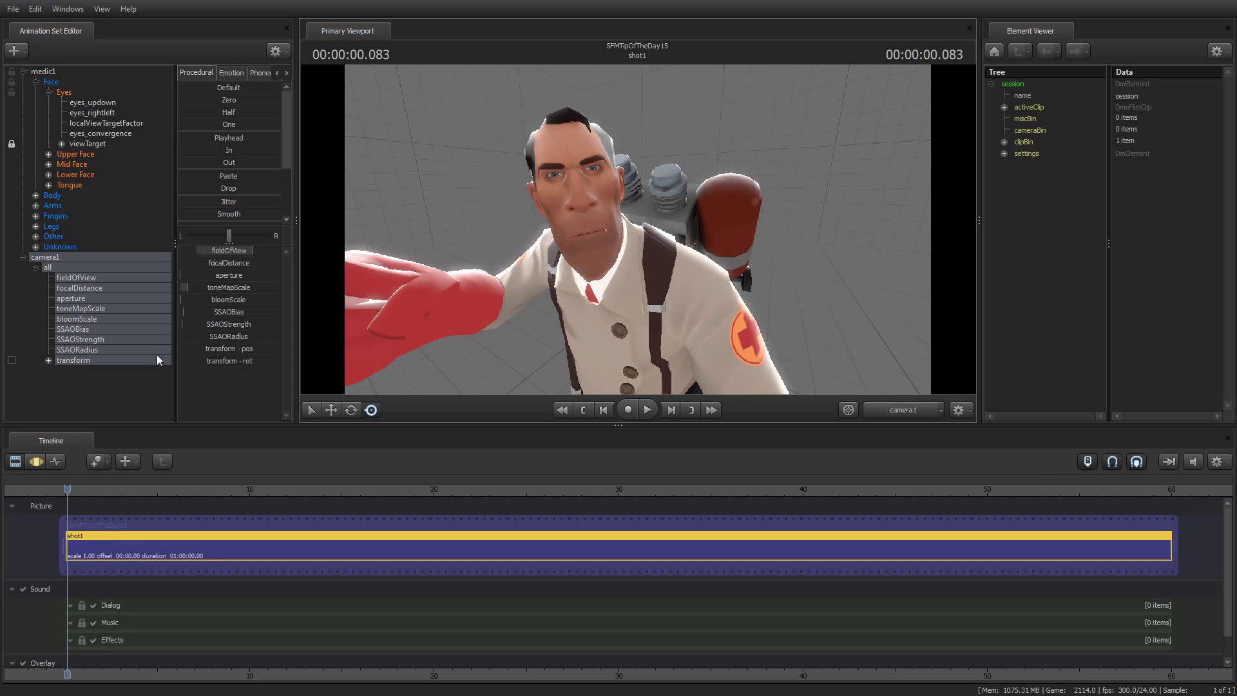
{"action": "left_click", "coordinate": [36, 461]}
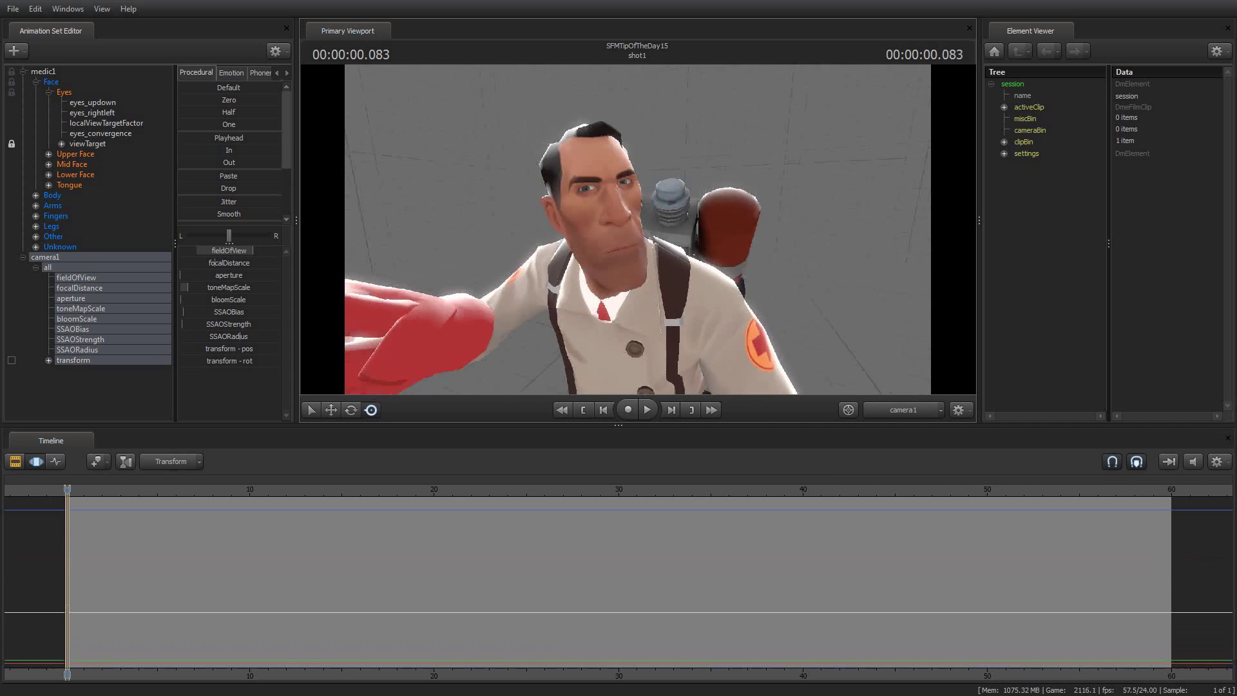
{"action": "mouse_move", "coordinate": [638, 229]}
{"action": "left_mouse_down"}
{"action": "mouse_move", "coordinate": [490, 222]}
{"action": "mouse_move", "coordinate": [750, 219]}
{"action": "mouse_move", "coordinate": [636, 241]}
{"action": "left_mouse_up"}
{"action": "key", "text": "d"}
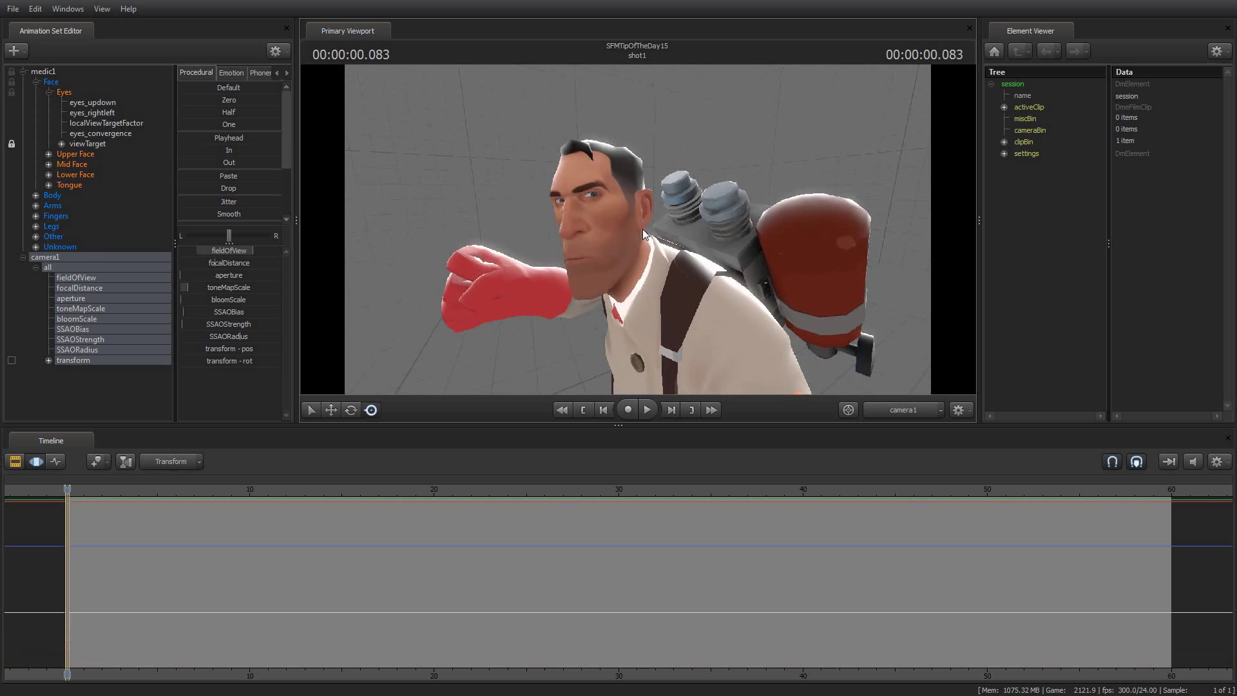